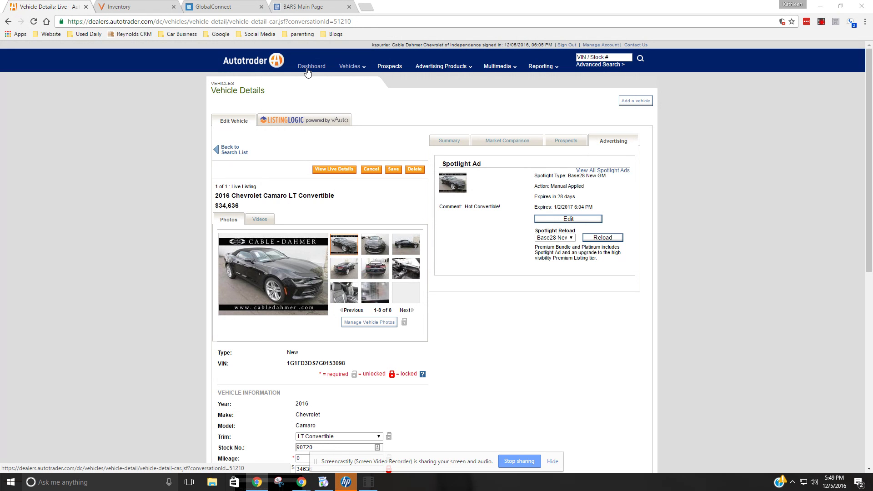
- Search the inventory for the vehicle with stock number 90720
click(623, 56)
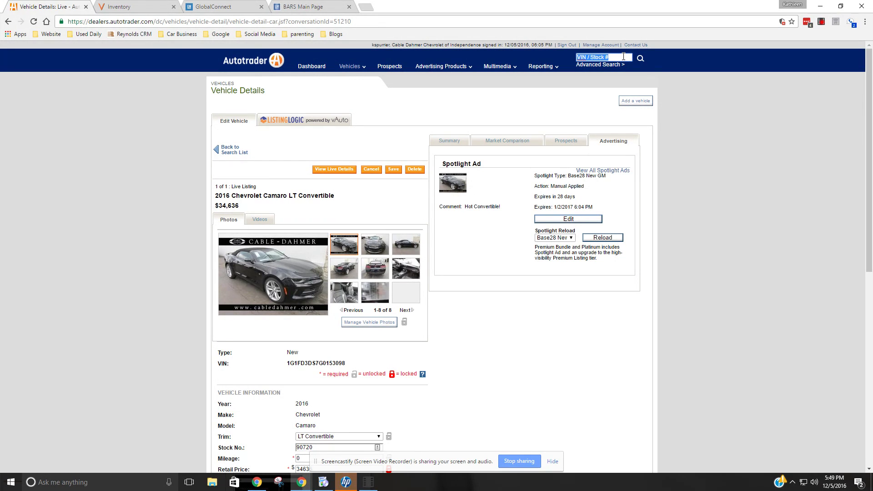
text(90720)
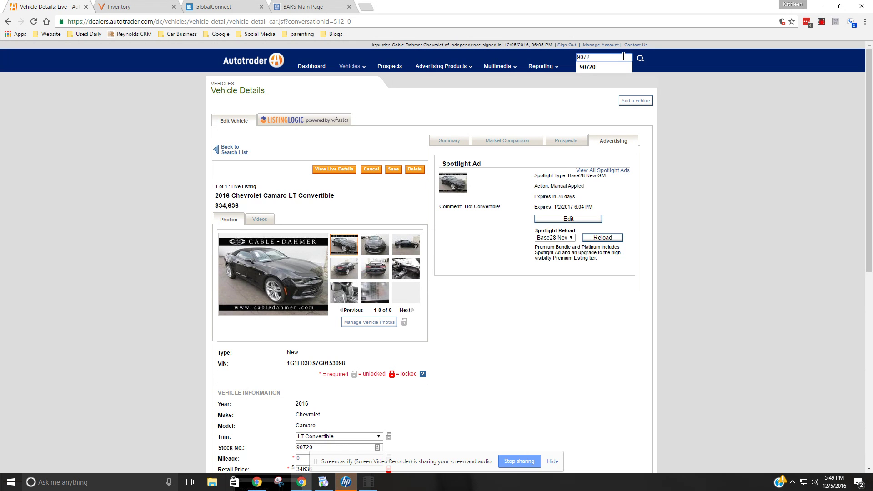
key(Return)
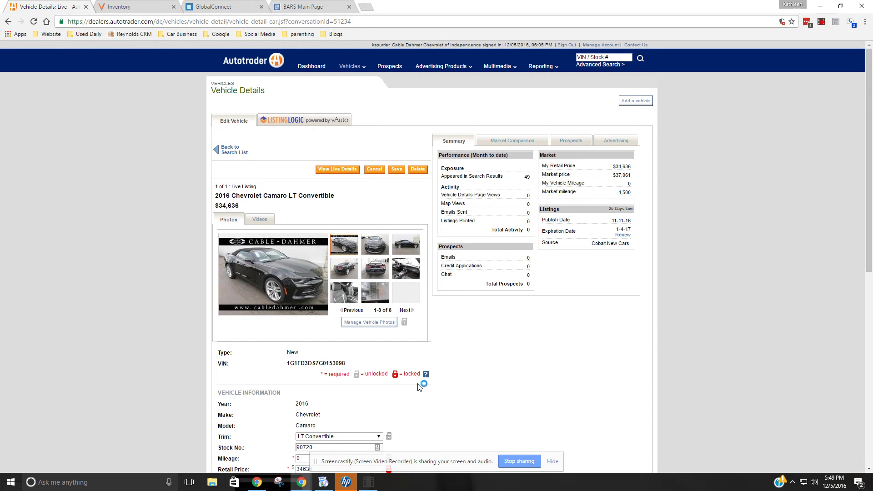
- Unlock the Camaro's Retail Price field and lock it again
scroll(418, 386, down, 3)
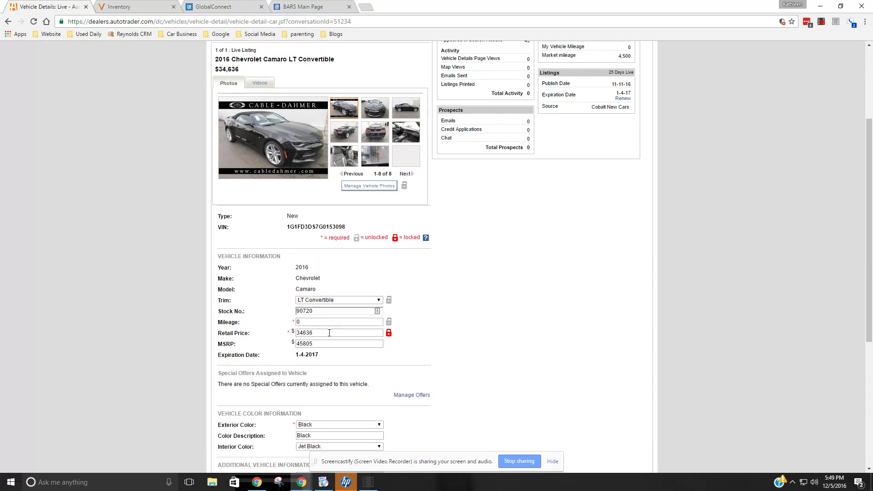
click(388, 335)
click(389, 335)
click(390, 335)
click(389, 335)
click(388, 334)
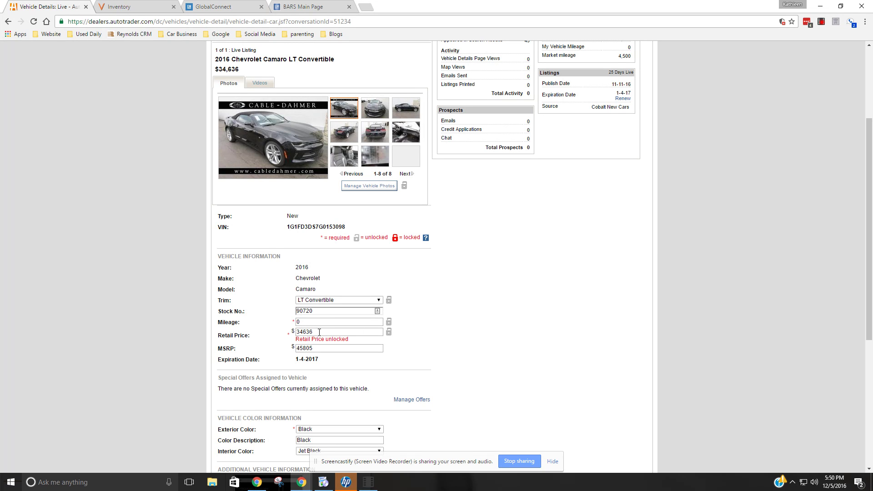
click(389, 332)
- Examine the Camaro's colour, equipment and options details and the opening lines of its comments
scroll(451, 393, down, 3)
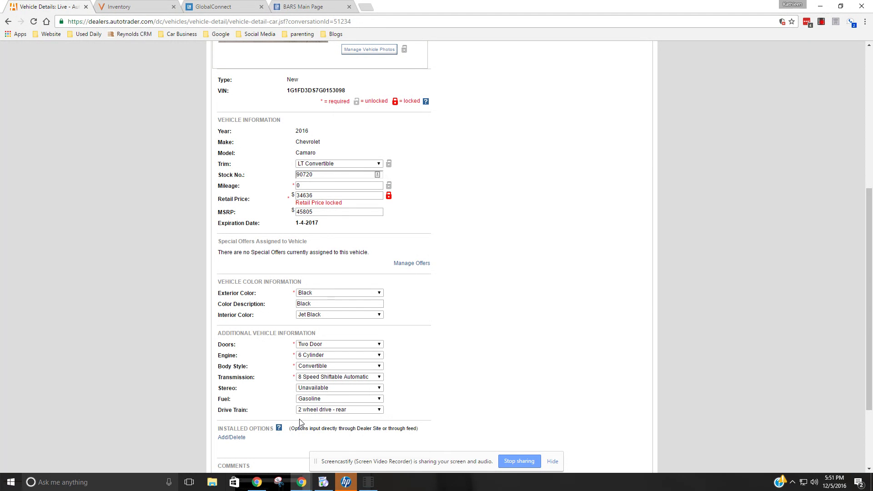
scroll(455, 373, down, 3)
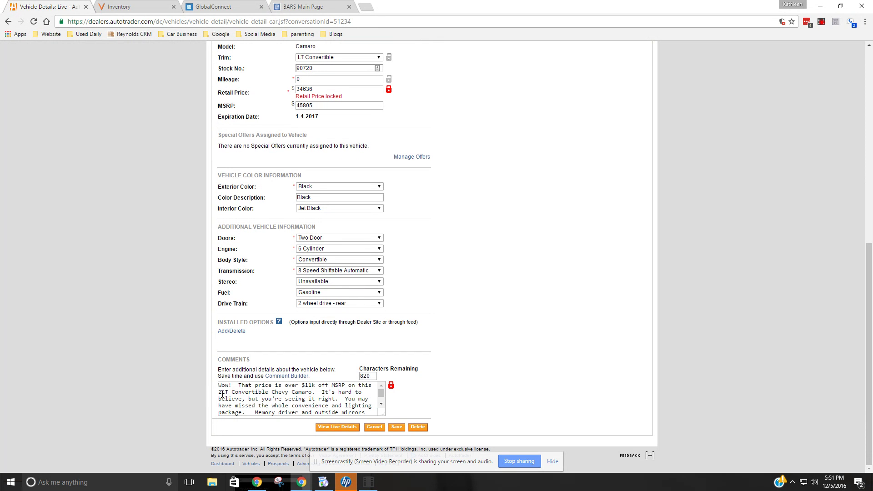
drag(219, 385, 419, 407)
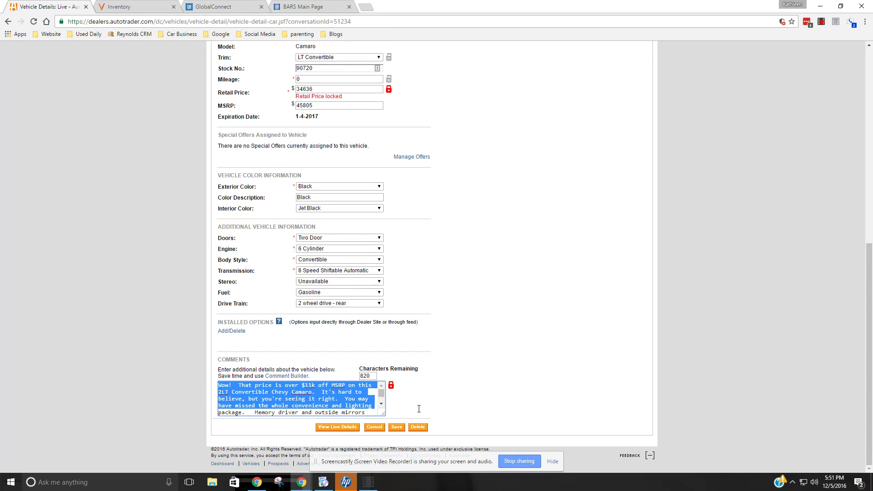
click(342, 405)
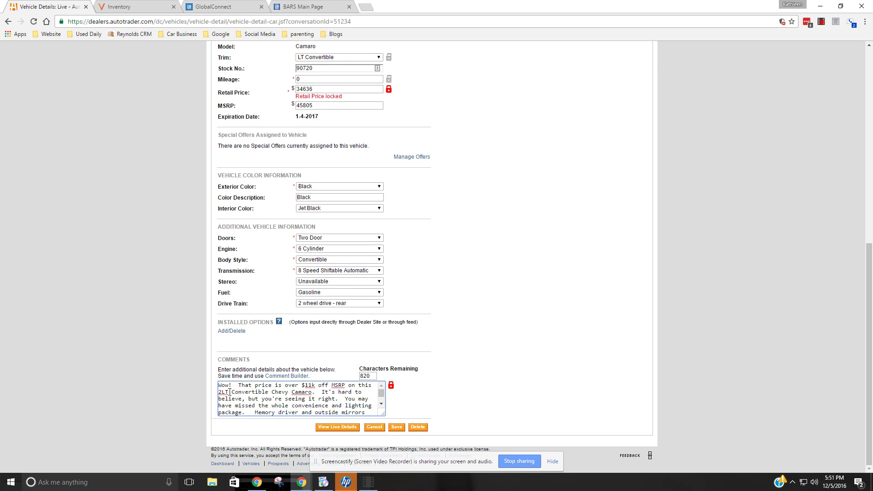
scroll(346, 383, up, 6)
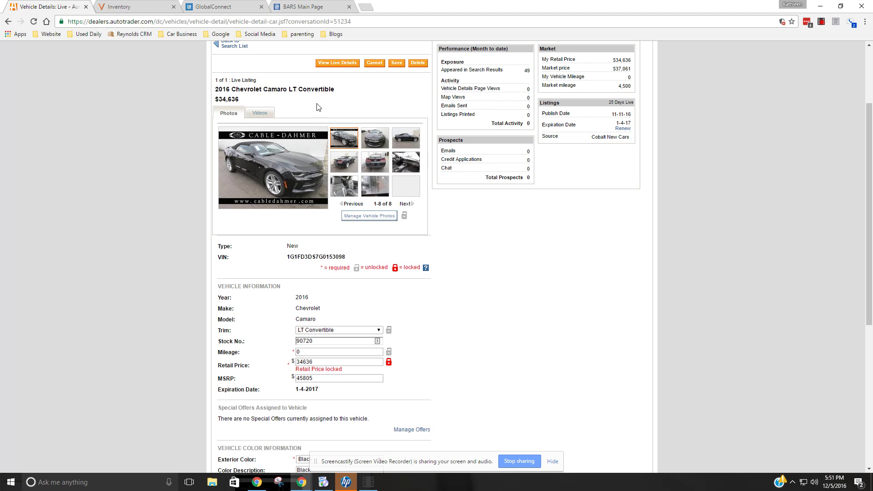
scroll(414, 287, down, 4)
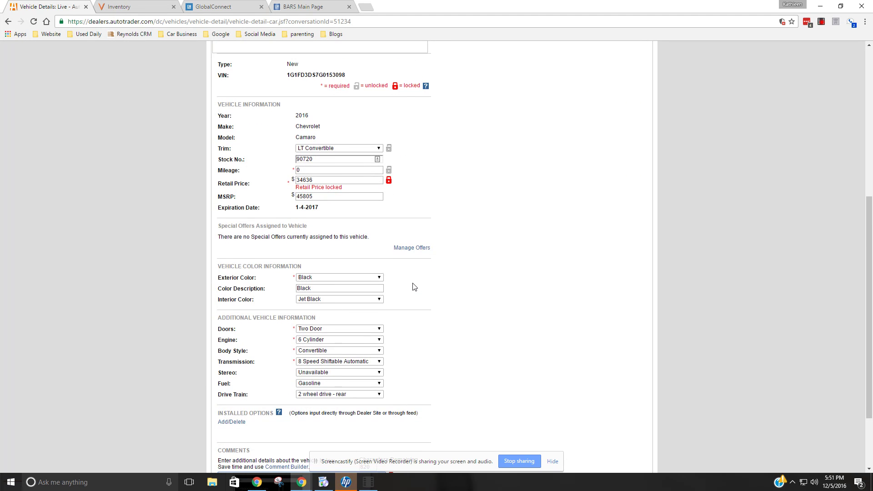
scroll(414, 286, down, 2)
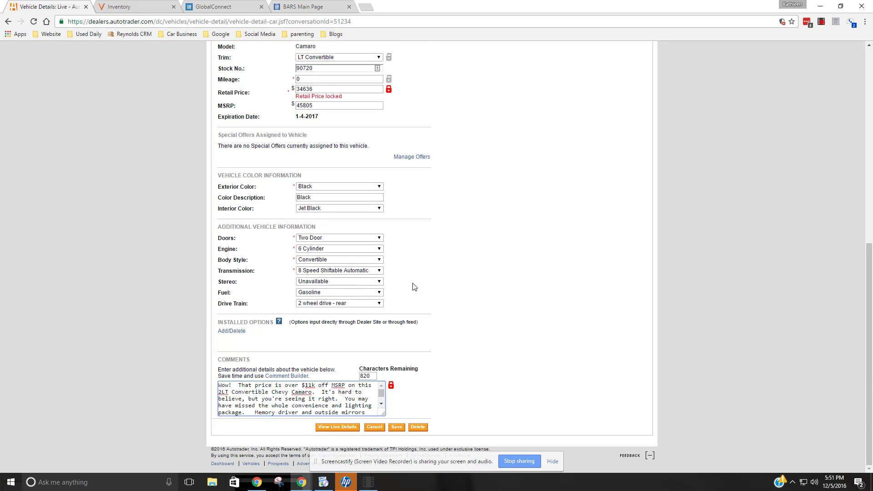
- Read the Camaro's listing comments through to the end and return to their beginning
click(344, 405)
click(318, 393)
click(381, 406)
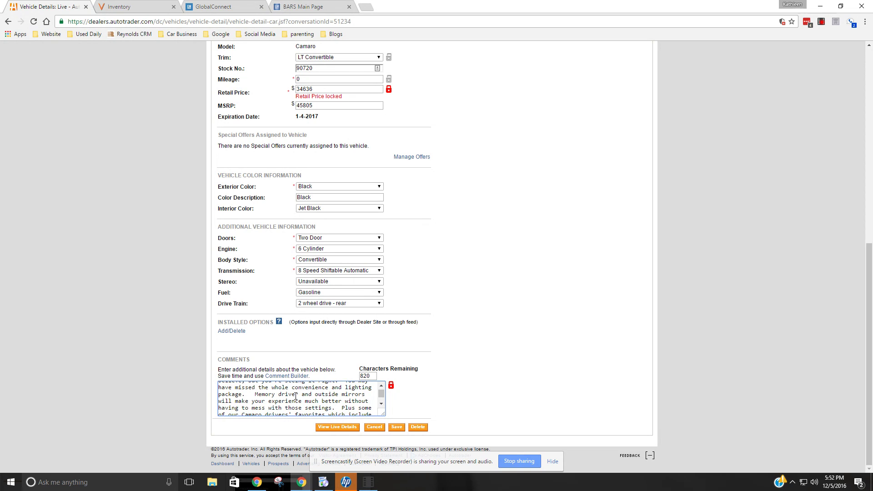
click(382, 404)
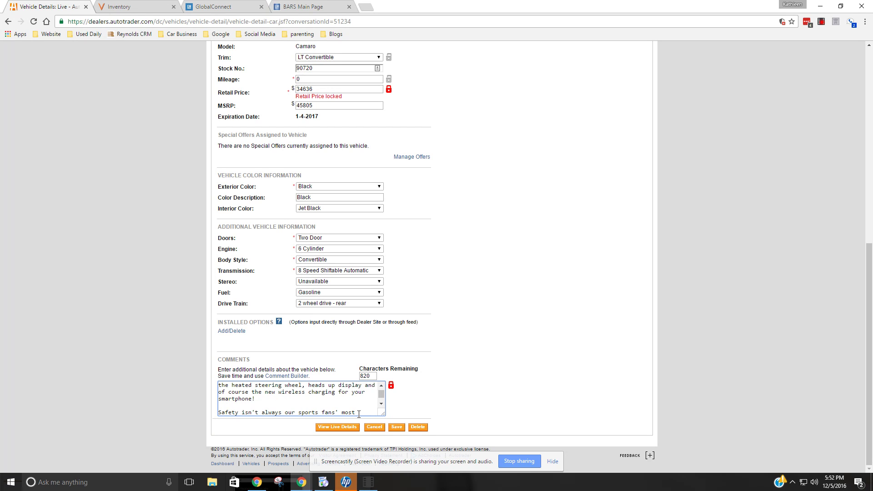
click(381, 405)
click(381, 405)
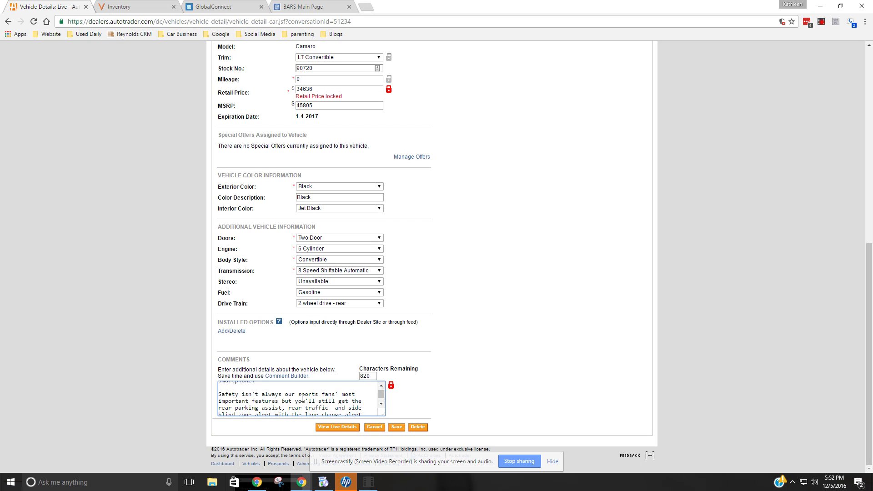
scroll(381, 403, down, 1)
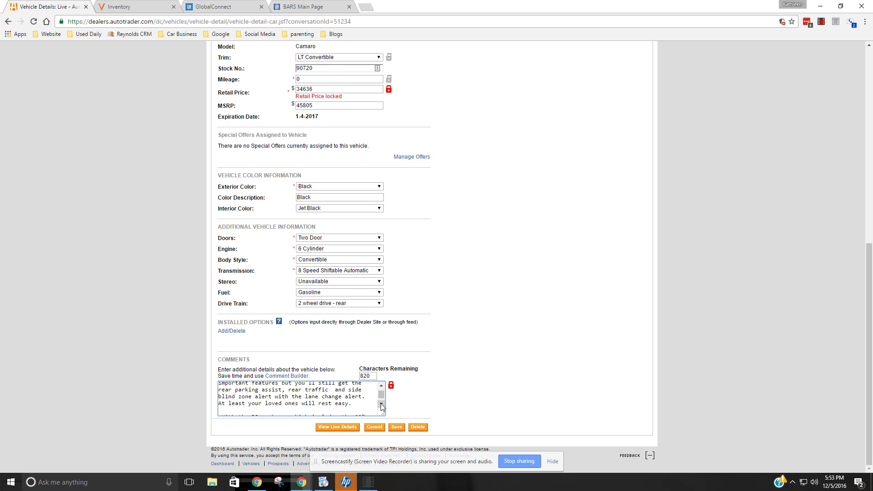
click(381, 404)
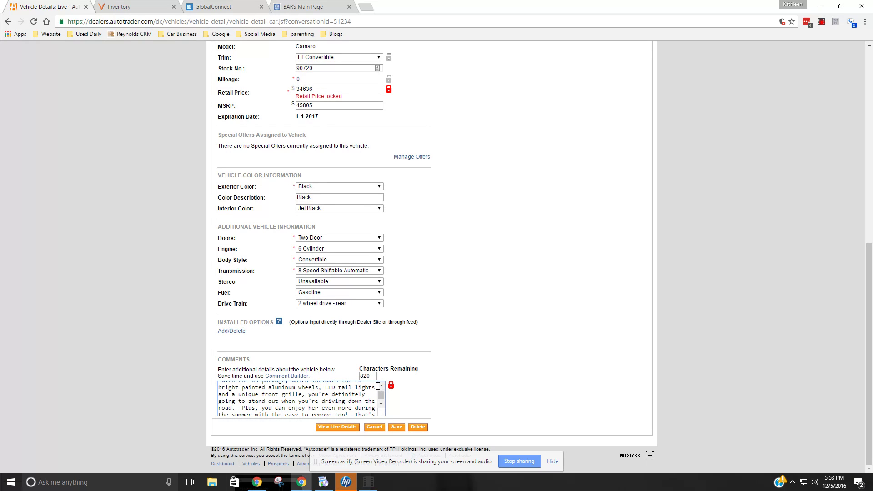
click(382, 403)
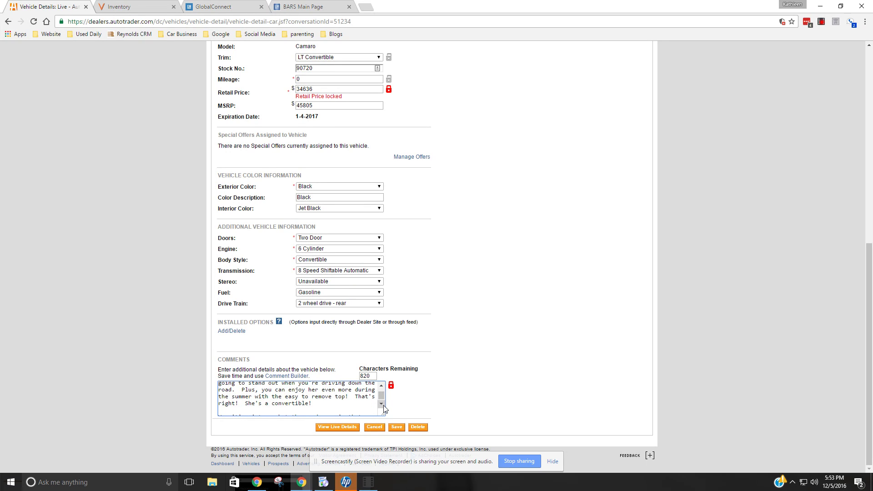
click(381, 404)
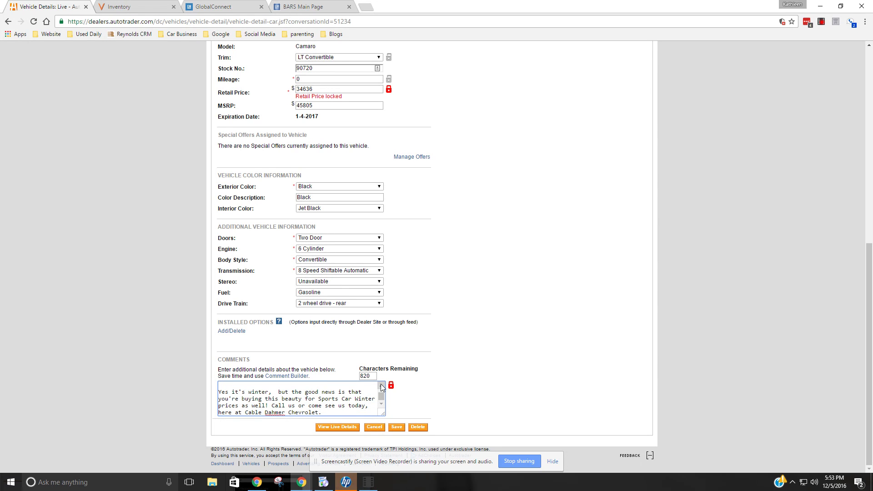
click(381, 385)
click(382, 385)
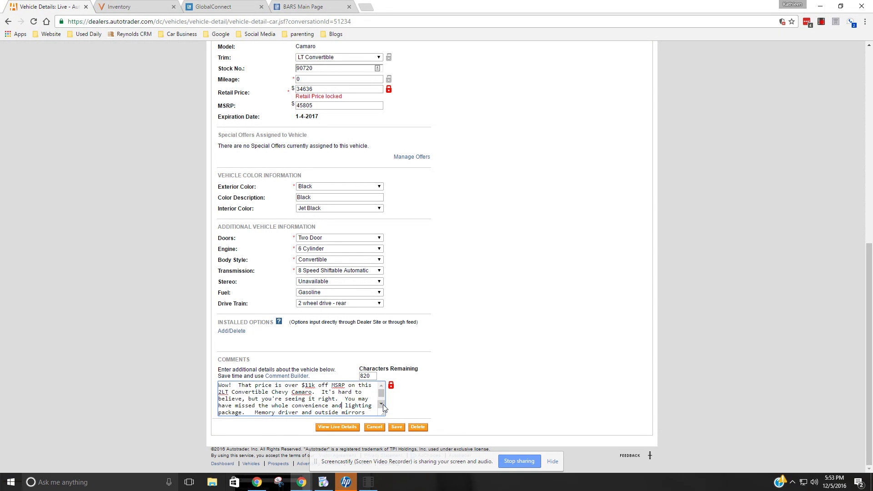
click(341, 405)
- Review the market comparison, prospects and Spotlight Ad information for the Camaro listing
scroll(487, 369, up, 8)
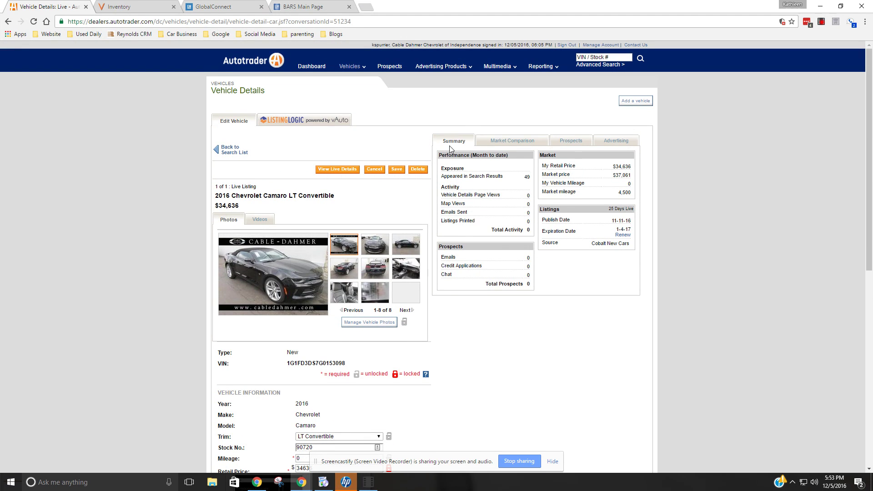
click(515, 143)
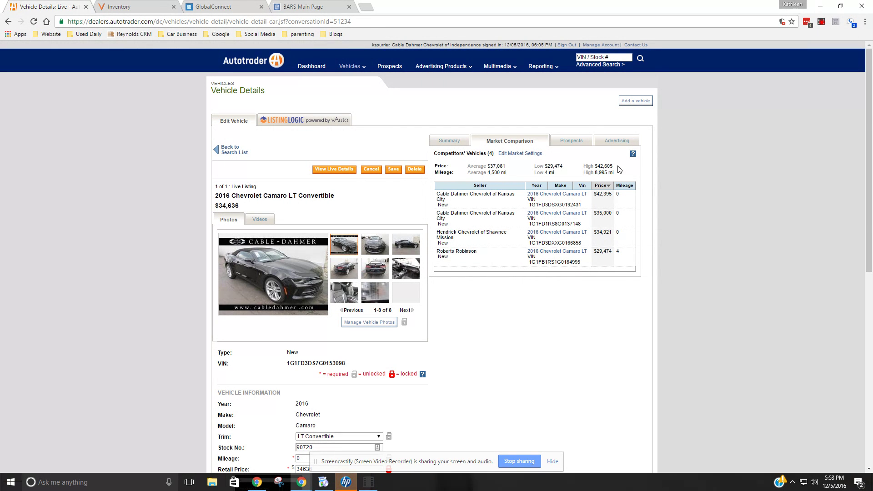
click(569, 144)
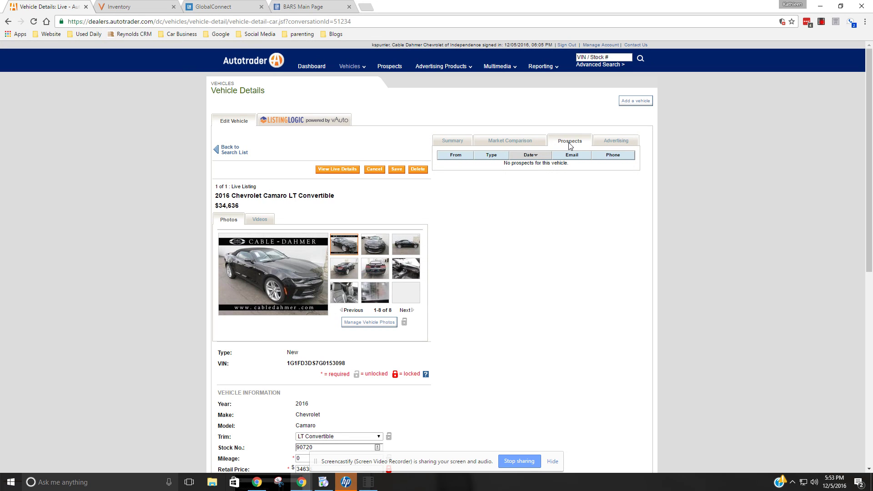
click(619, 144)
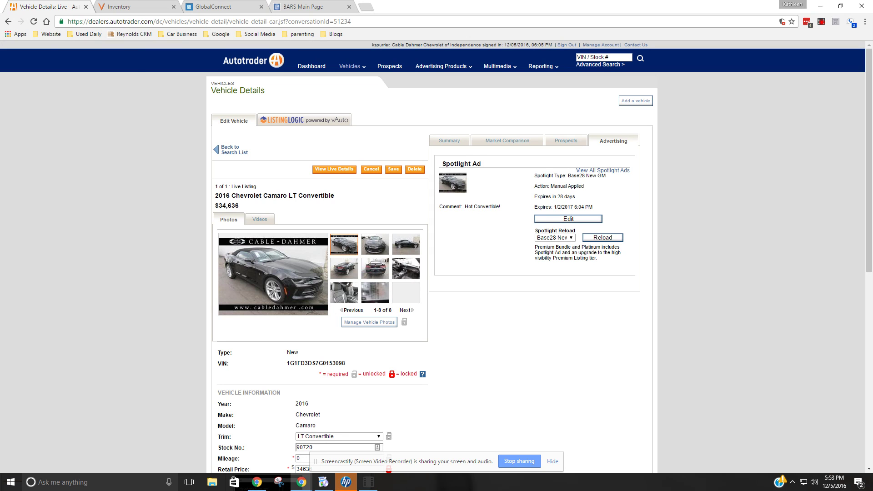
- Check the Spotlight Ad options of the 2017 Chevrolet Volt LT in the other browser window, and return to the Camaro
key(alt+Tab)
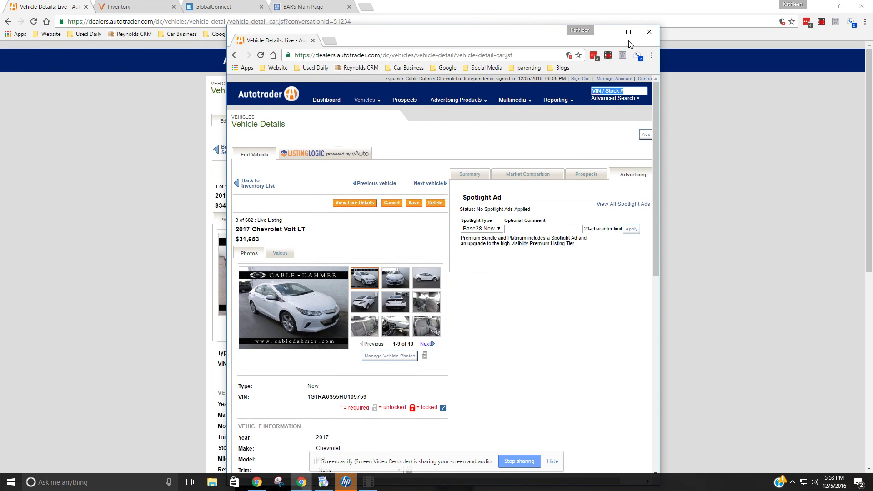
double_click(631, 38)
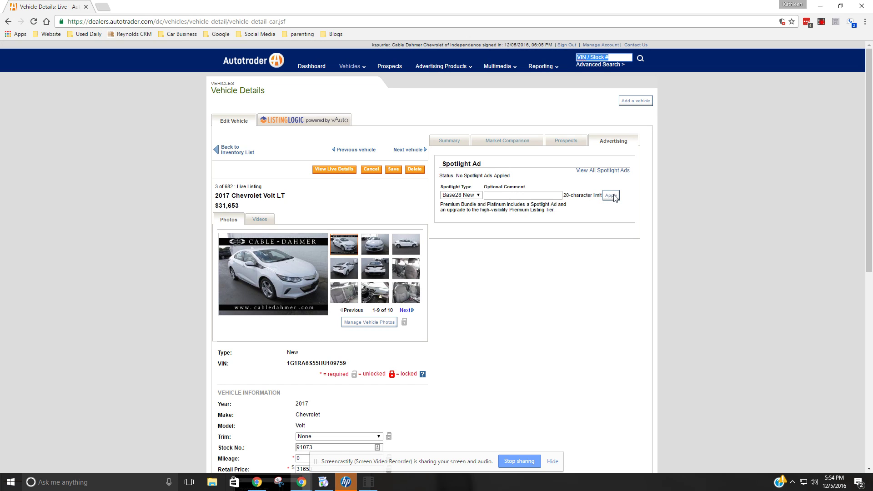
mouse_move(348, 5)
mouse_down()
mouse_move(269, 6)
mouse_move(364, 6)
mouse_up()
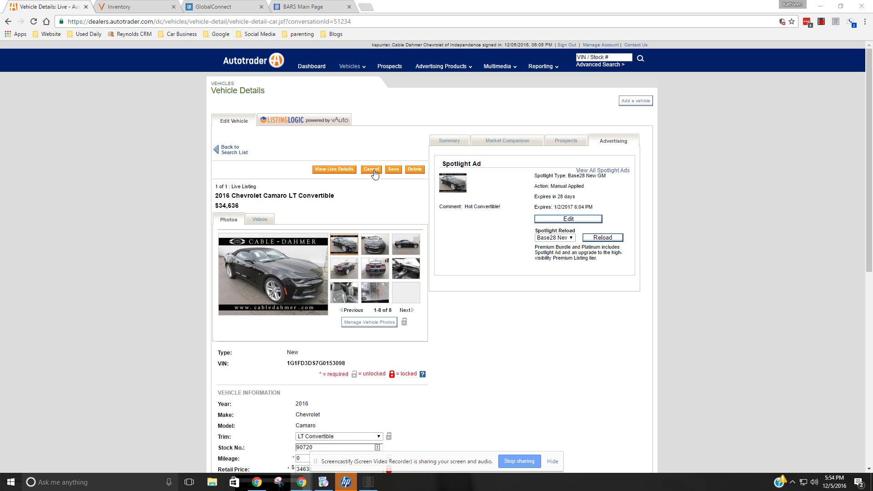
- Save the 2016 Camaro LT Convertible listing and confirm publishing it to AutoTrader.com
click(394, 172)
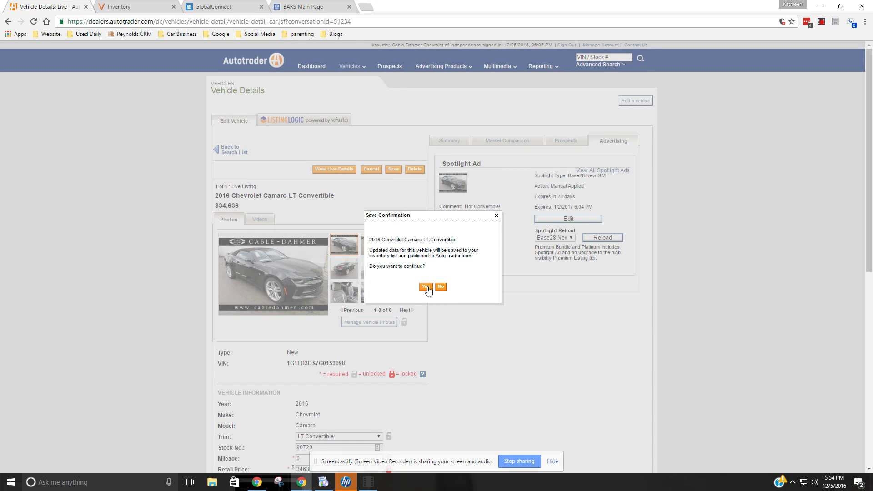
click(426, 286)
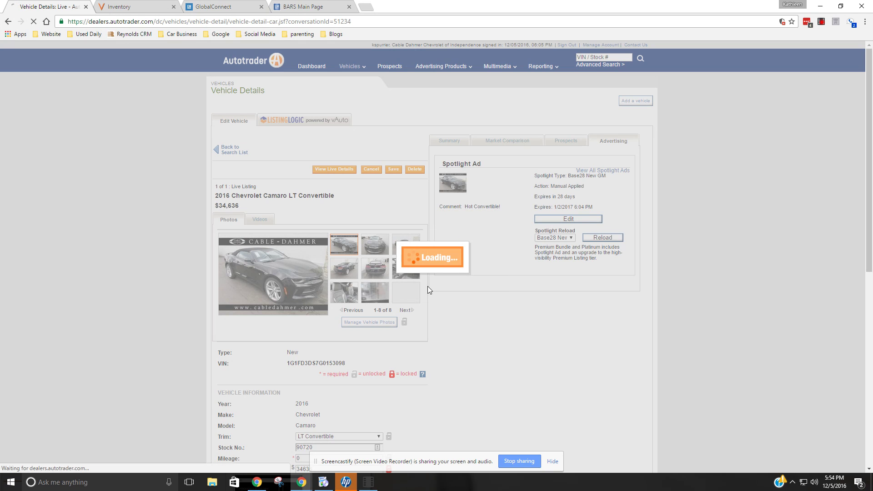
- Review the saved Camaro listing's comments, performance summary and vehicle information
scroll(487, 361, down, 7)
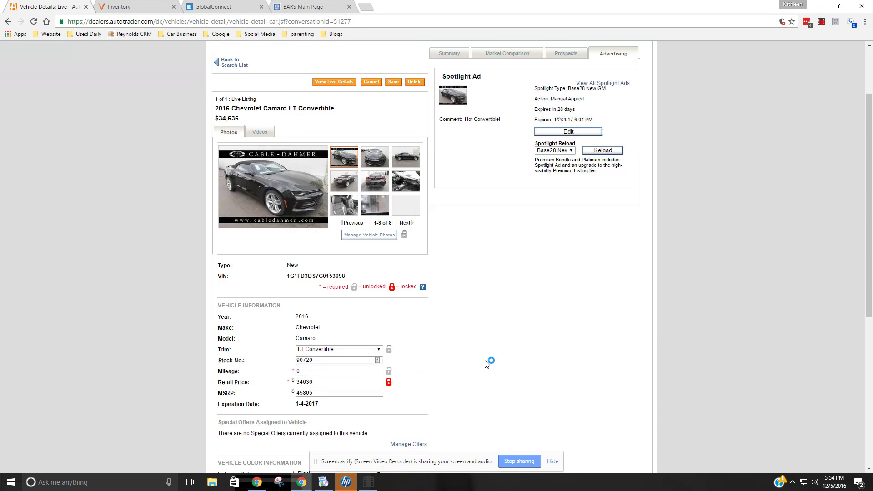
scroll(486, 359, down, 2)
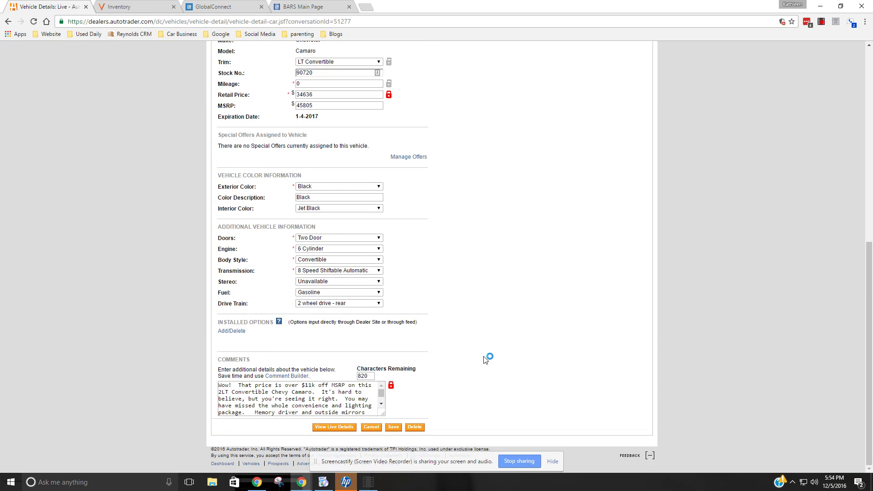
scroll(486, 359, up, 8)
click(454, 131)
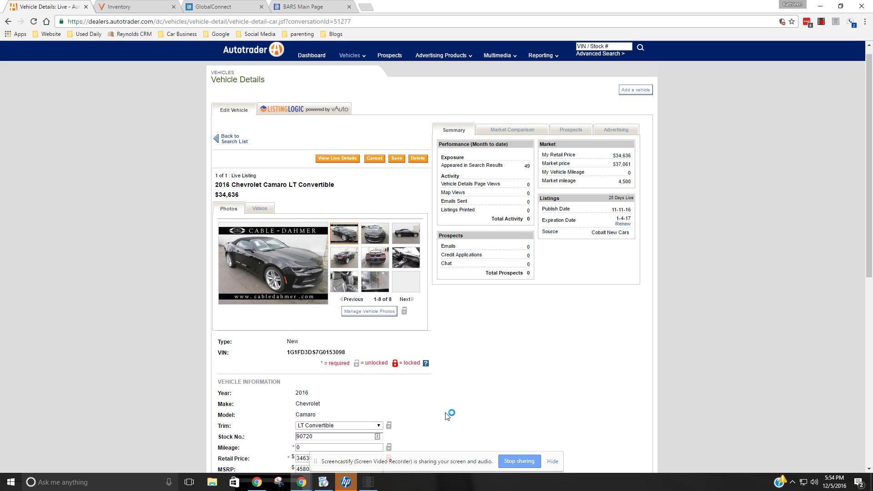
scroll(447, 415, down, 5)
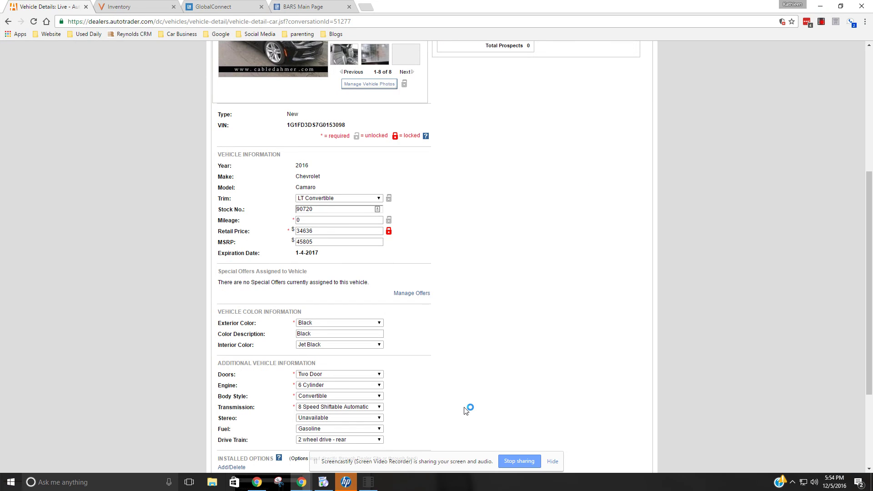
click(822, 22)
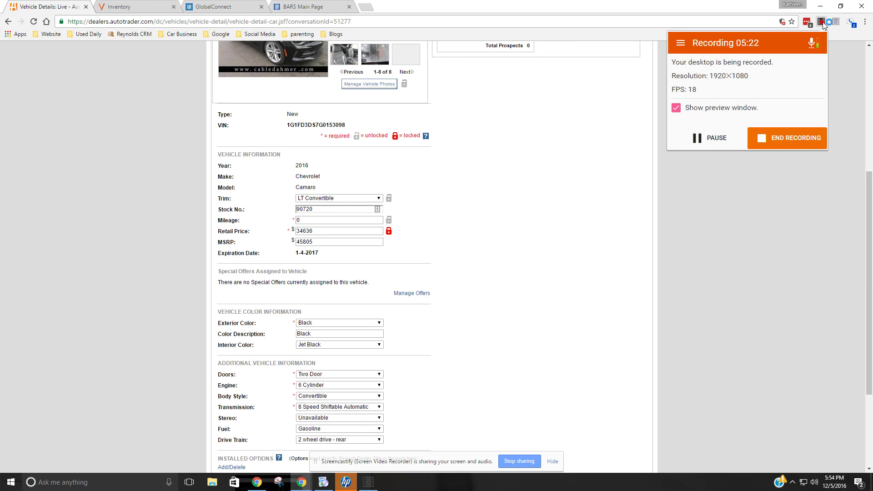